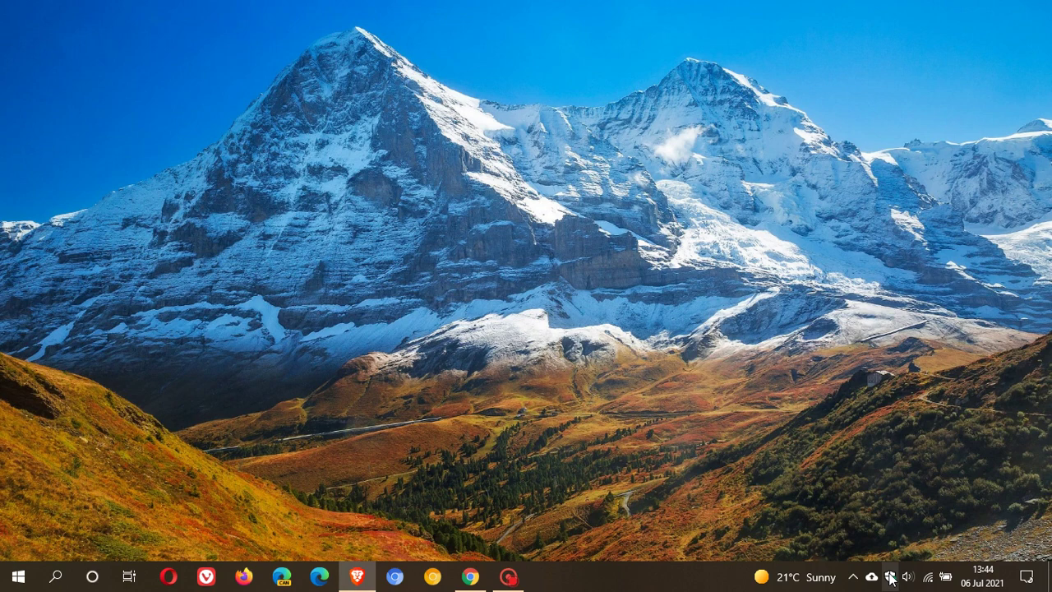
Bring up the controlled folder access article and highlight how it checks apps against a trusted list.
click(473, 583)
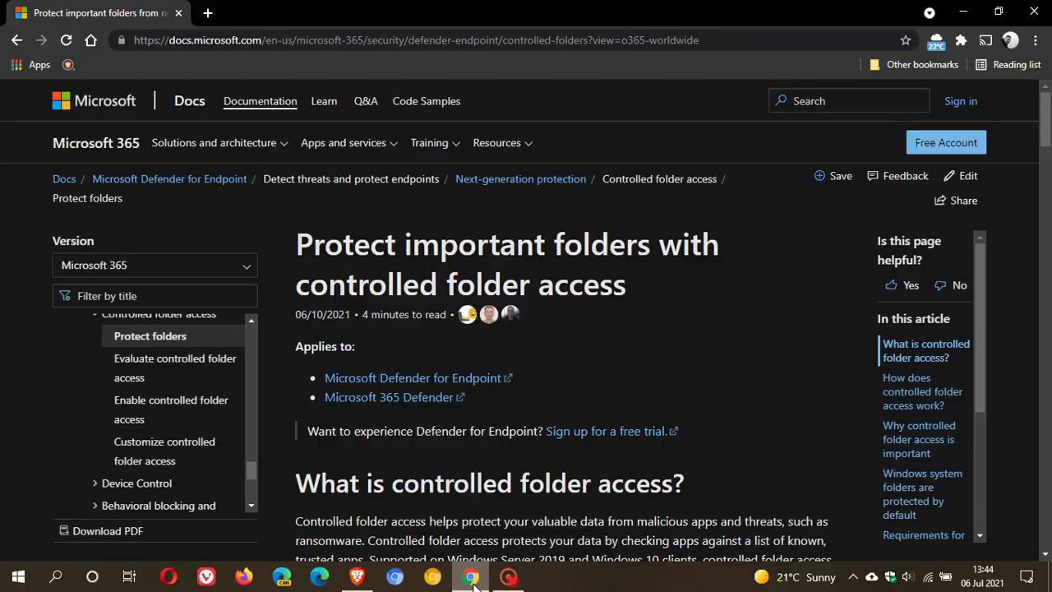
scroll(736, 361, down, 3)
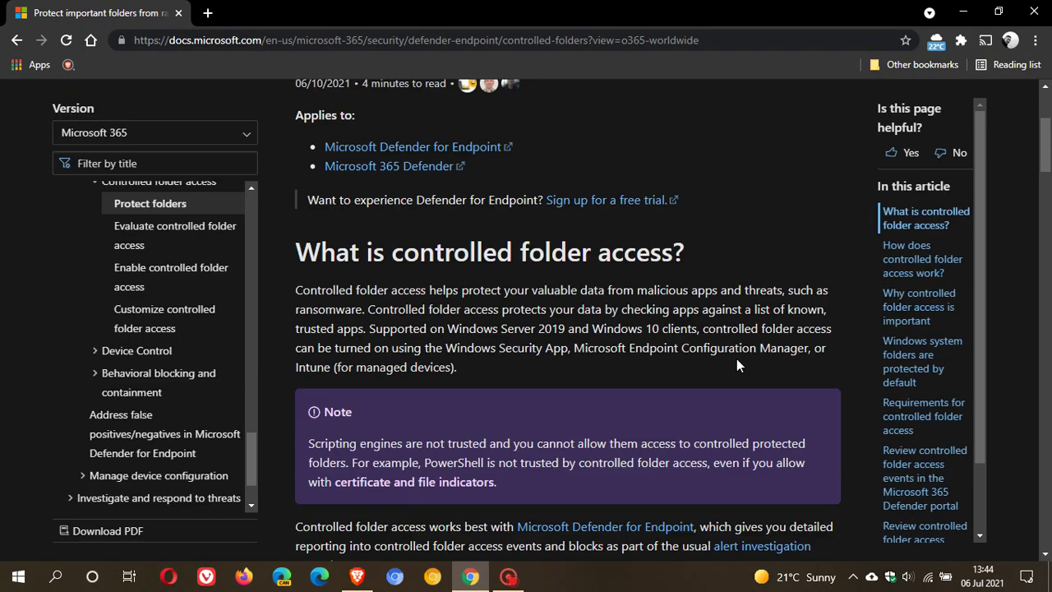
scroll(736, 359, down, 1)
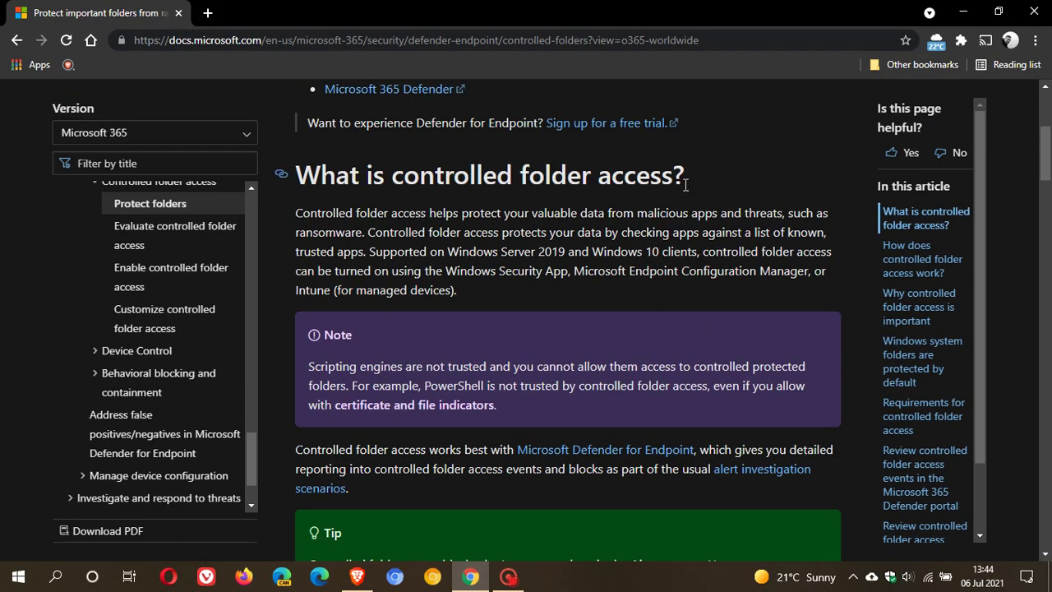
drag(369, 233, 703, 251)
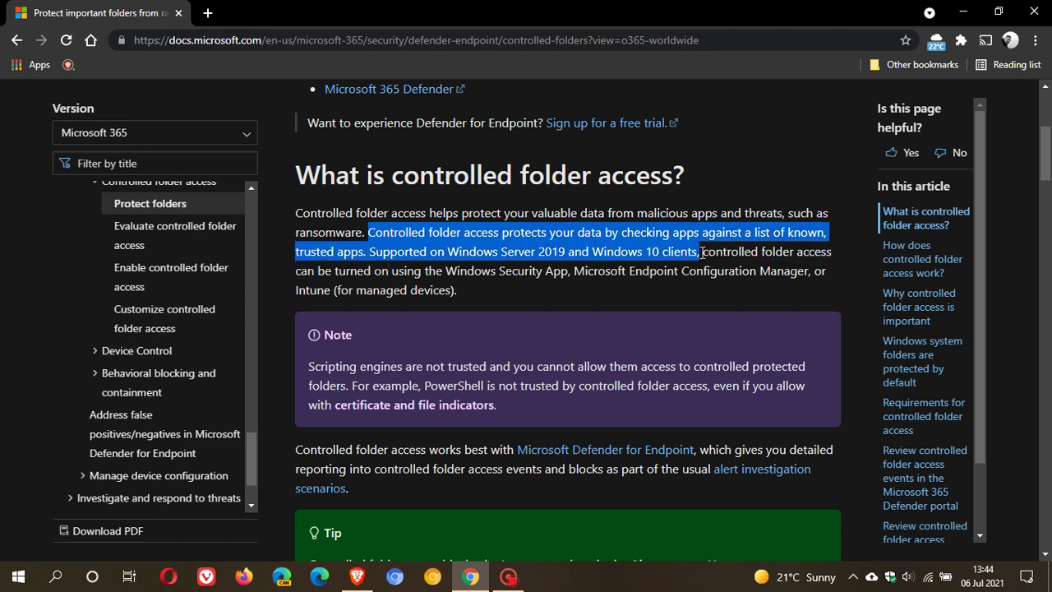
Highlight the sentences on ransomware protection and notifications, then minimize the browser.
scroll(731, 312, down, 5)
scroll(731, 313, down, 5)
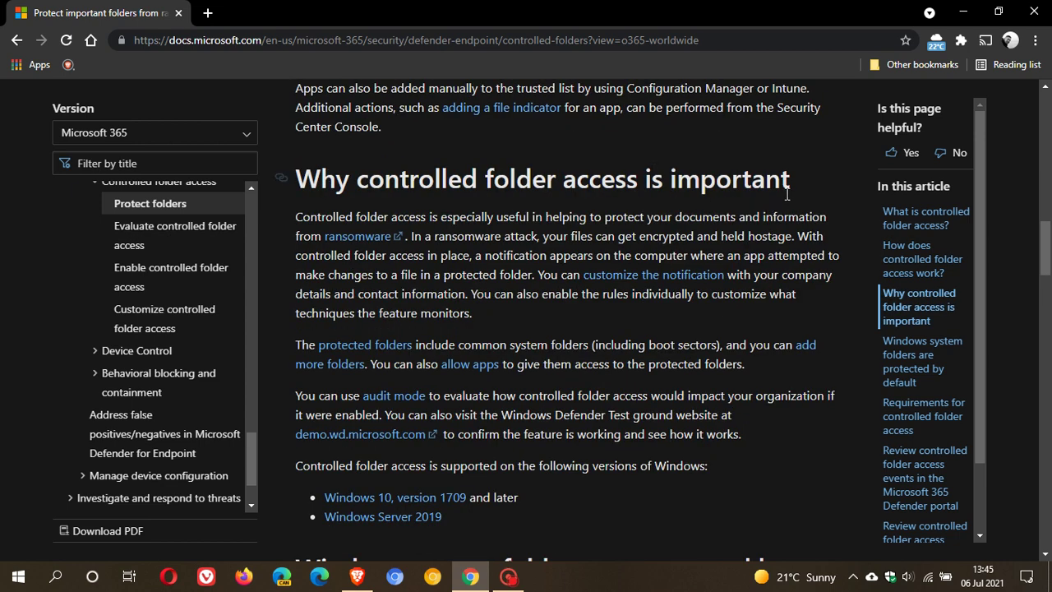
drag(295, 219, 832, 238)
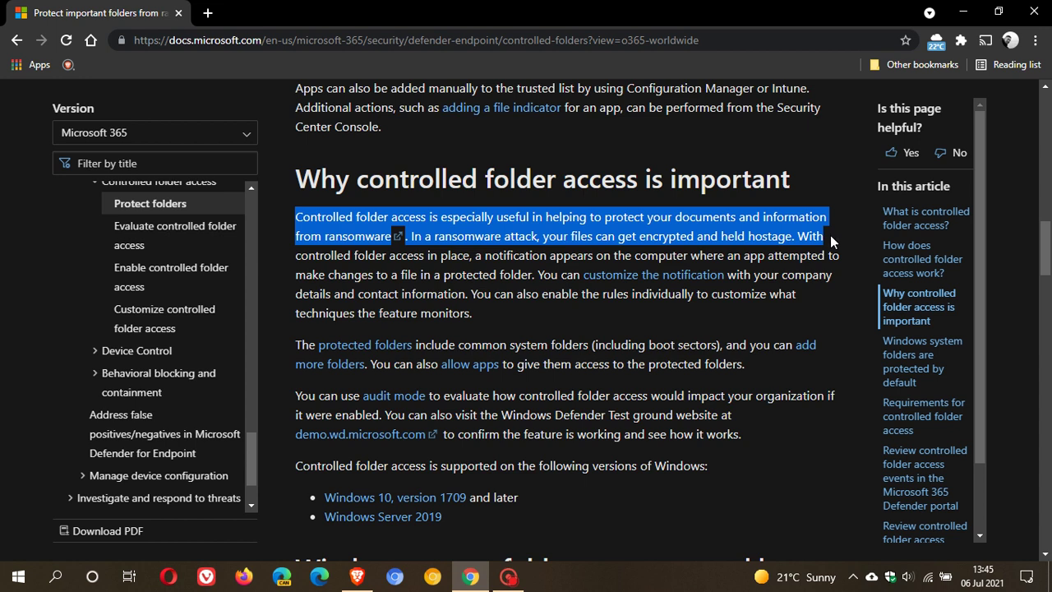
drag(828, 235, 533, 276)
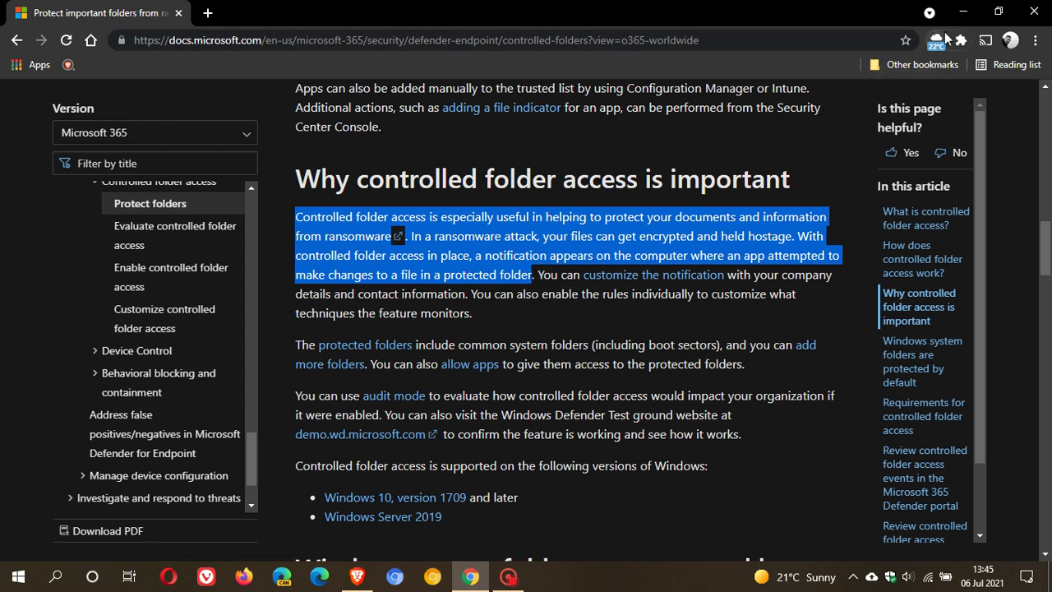
click(964, 13)
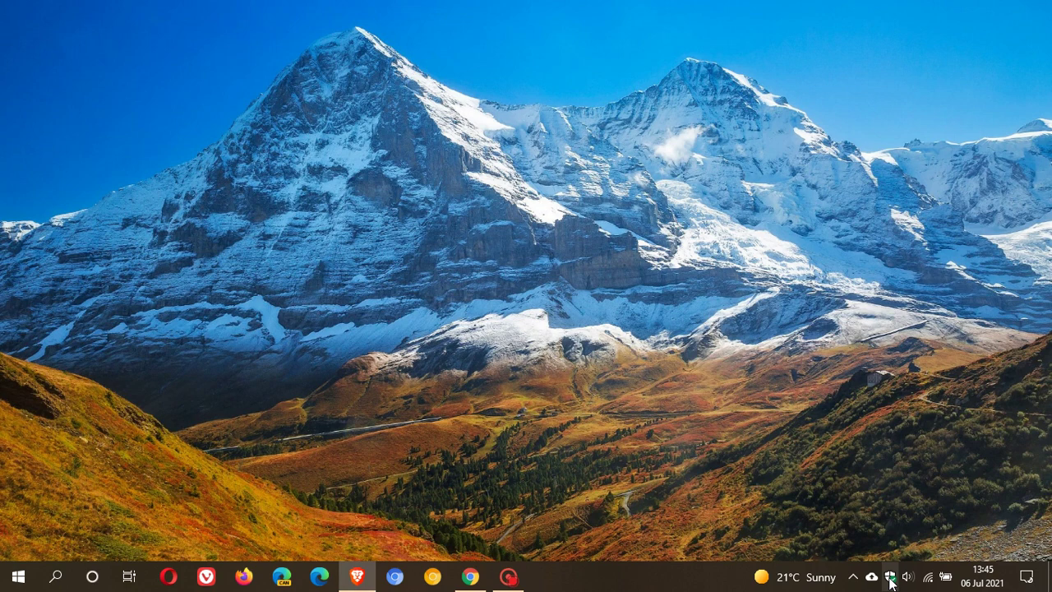
Launch Windows Security from the system tray shield icon.
click(890, 577)
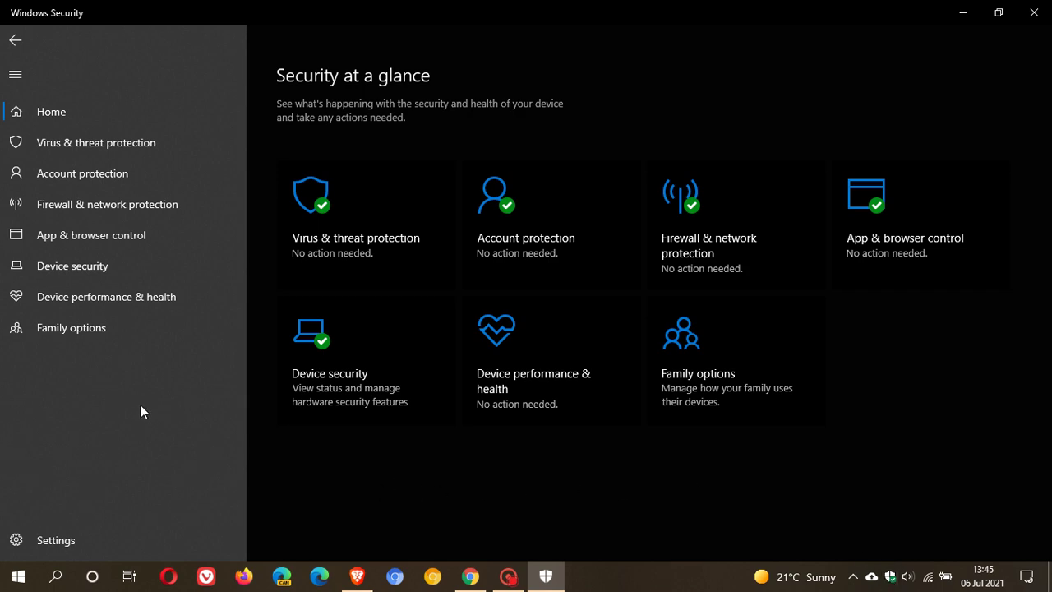
Go to Virus & threat protection and open Manage ransomware protection.
click(107, 145)
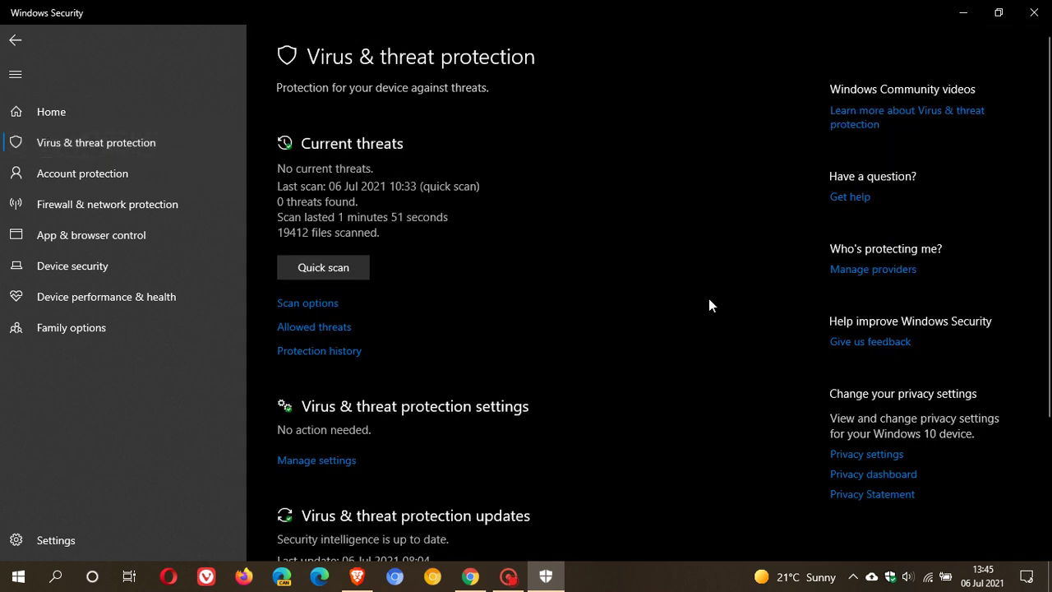
scroll(709, 300, down, 3)
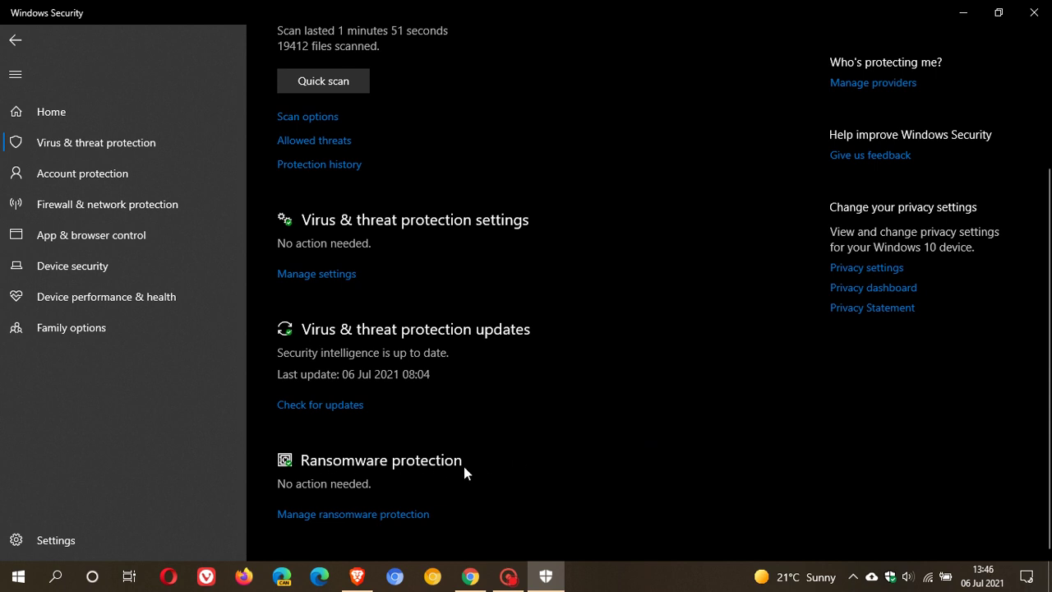
click(366, 516)
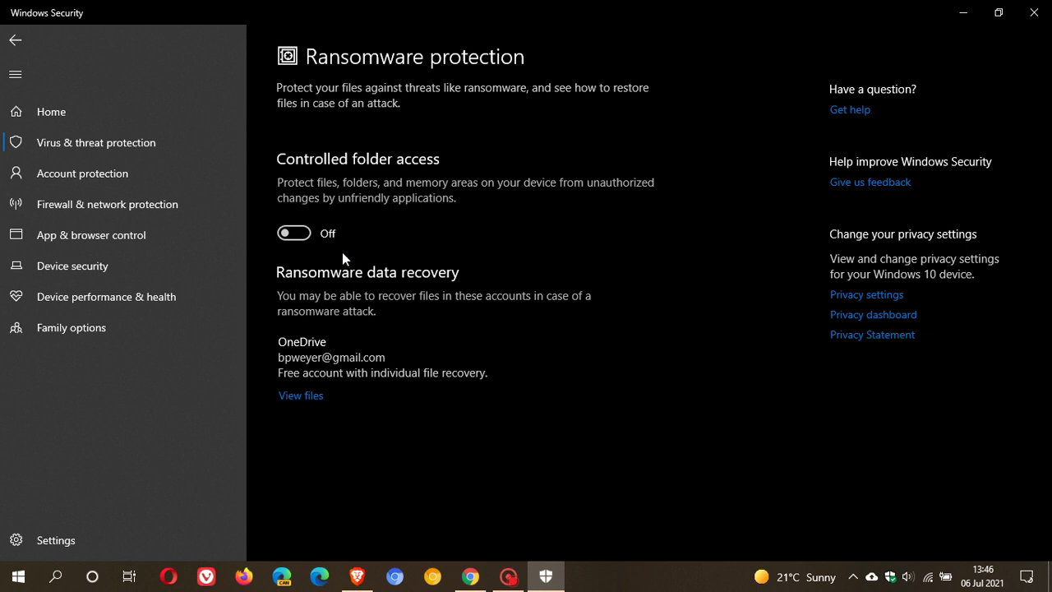
Switch Controlled folder access On and review its empty block history and filter options.
click(303, 235)
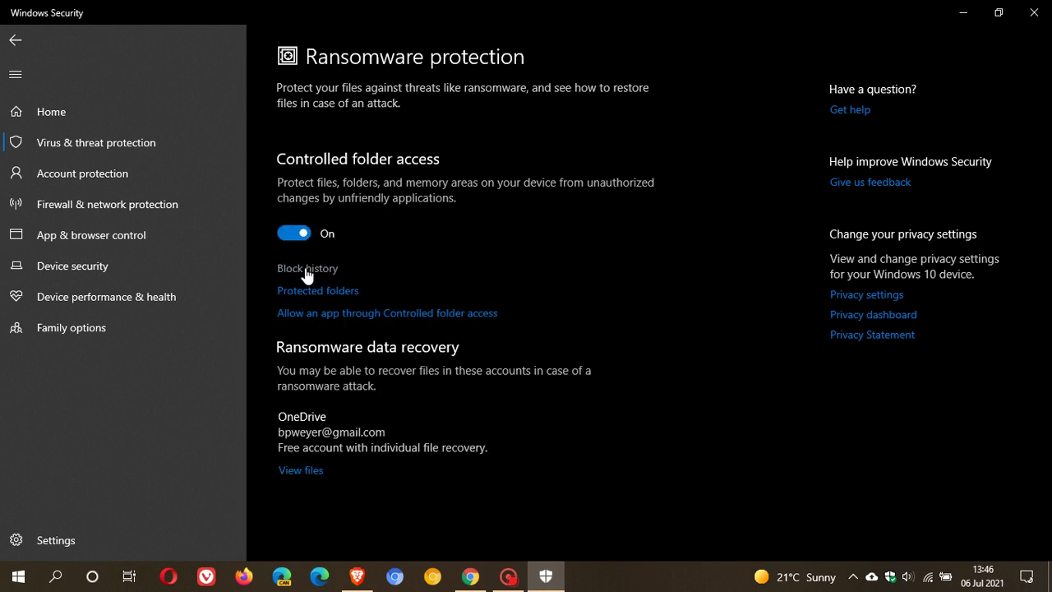
click(306, 271)
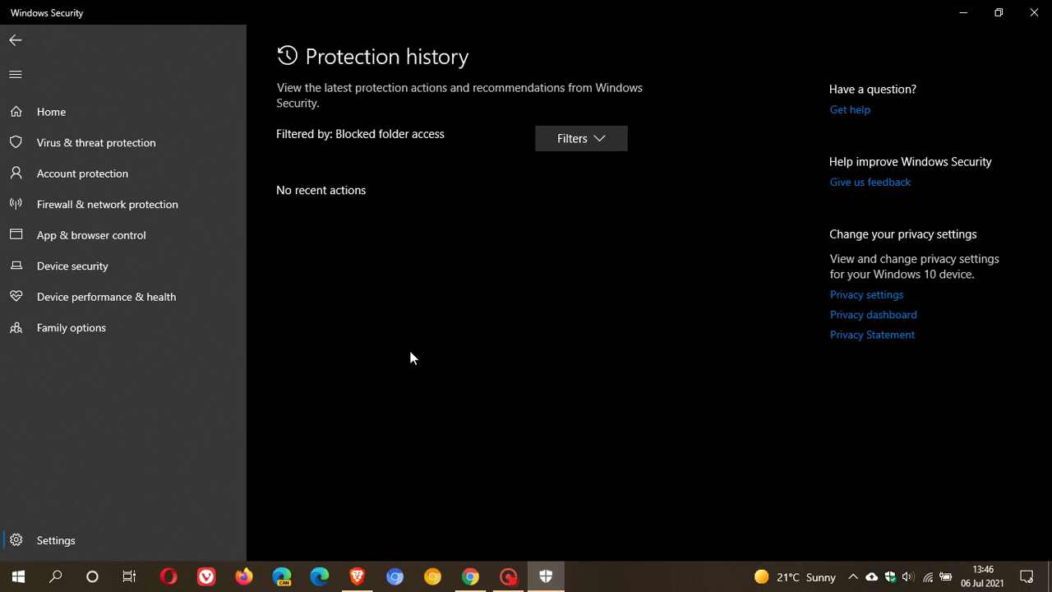
click(572, 145)
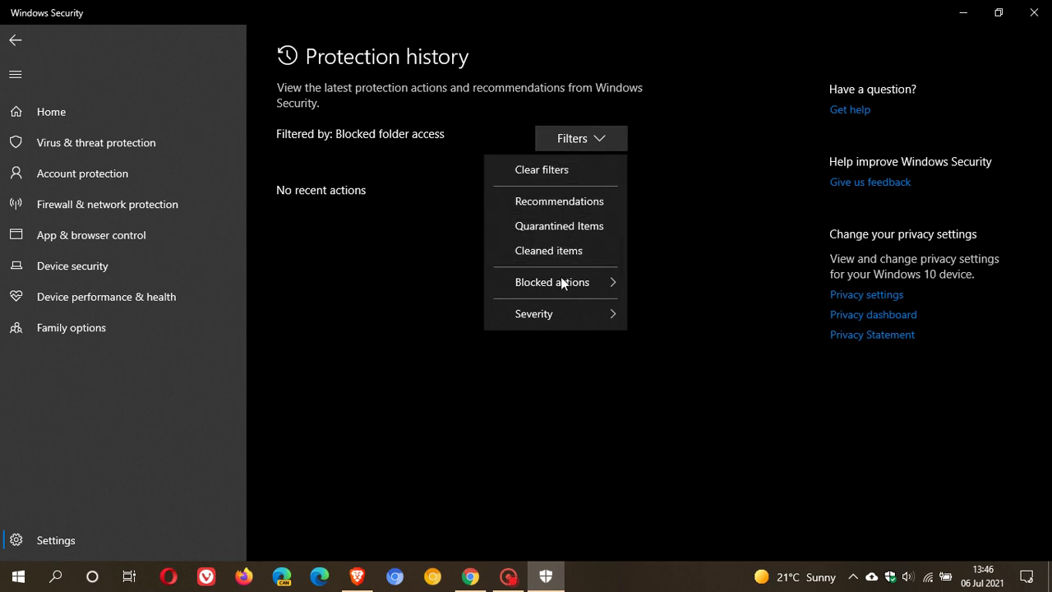
click(454, 386)
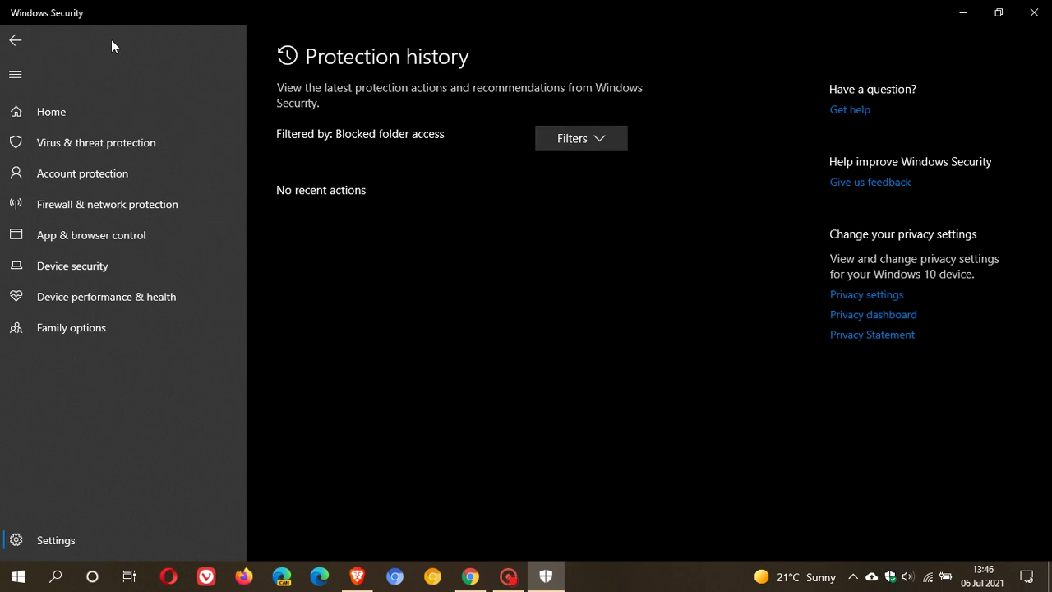
click(15, 39)
Browse the Protected folders list and cancel adding a new folder, leaving the list unchanged.
click(333, 291)
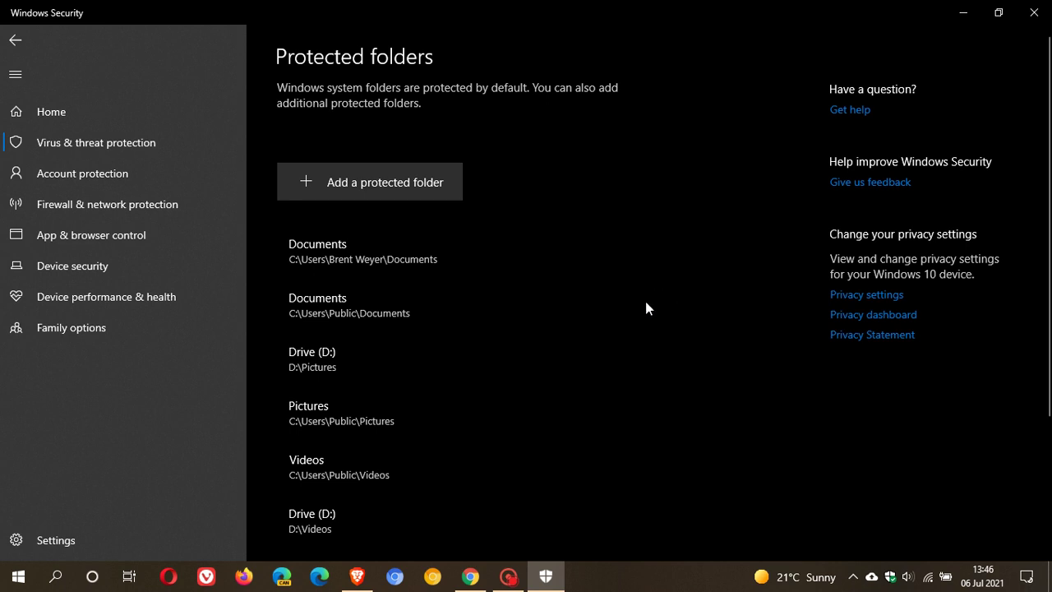
scroll(646, 302, down, 2)
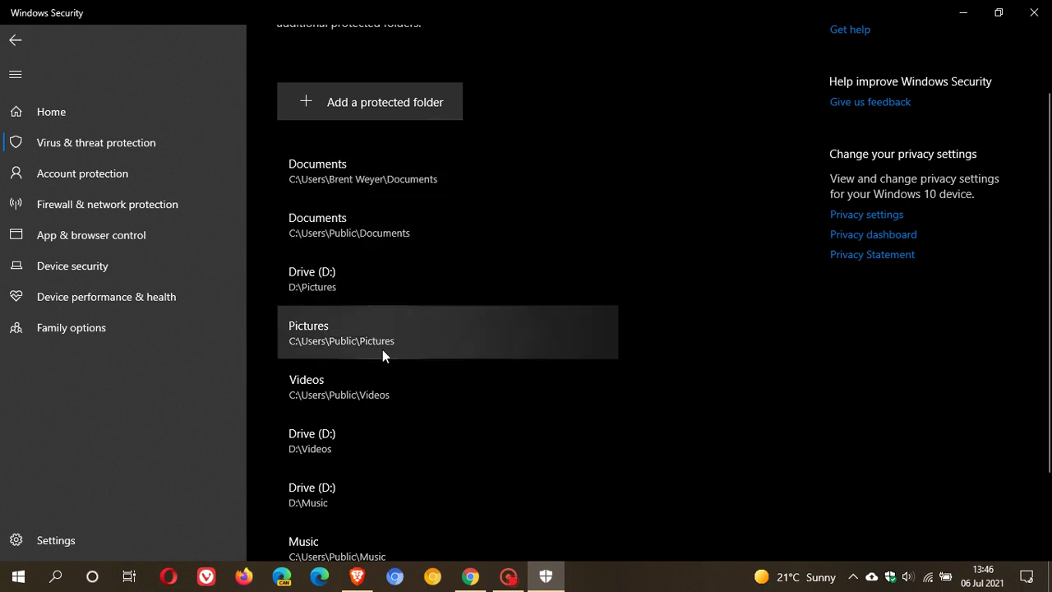
scroll(615, 379, down, 3)
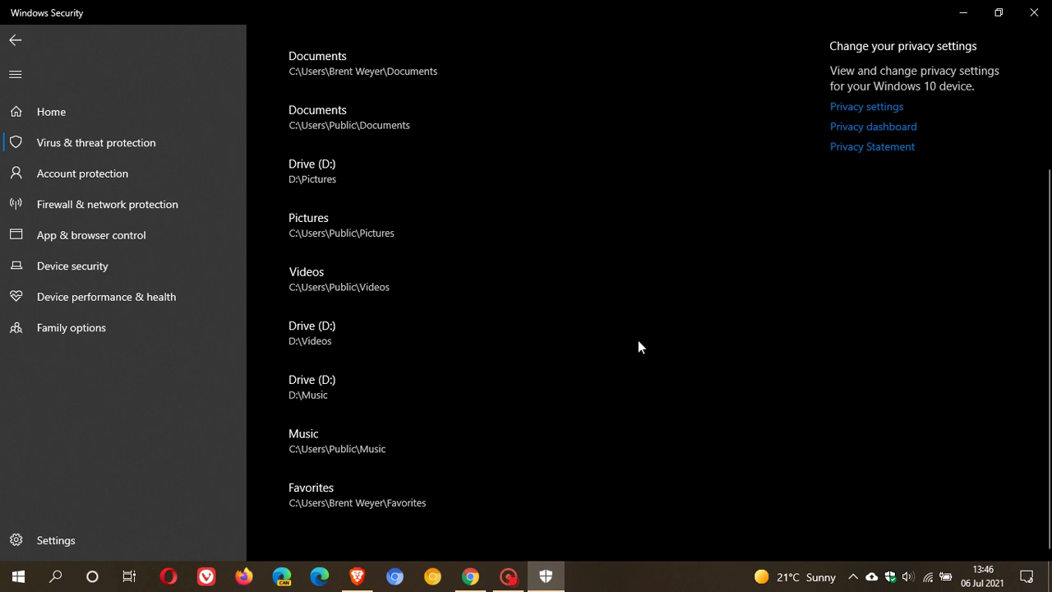
scroll(639, 340, up, 4)
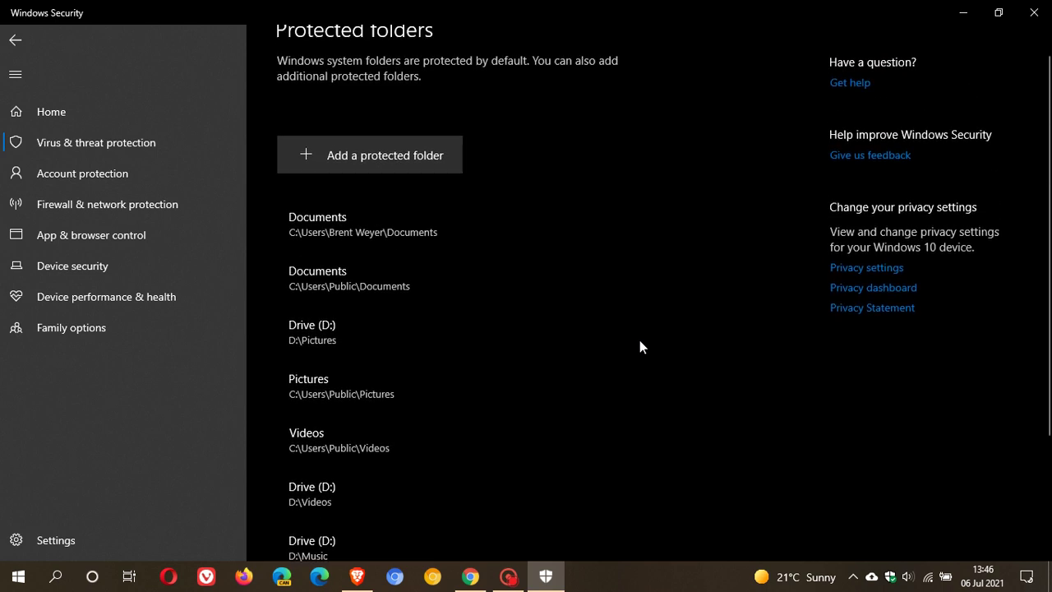
scroll(639, 340, up, 1)
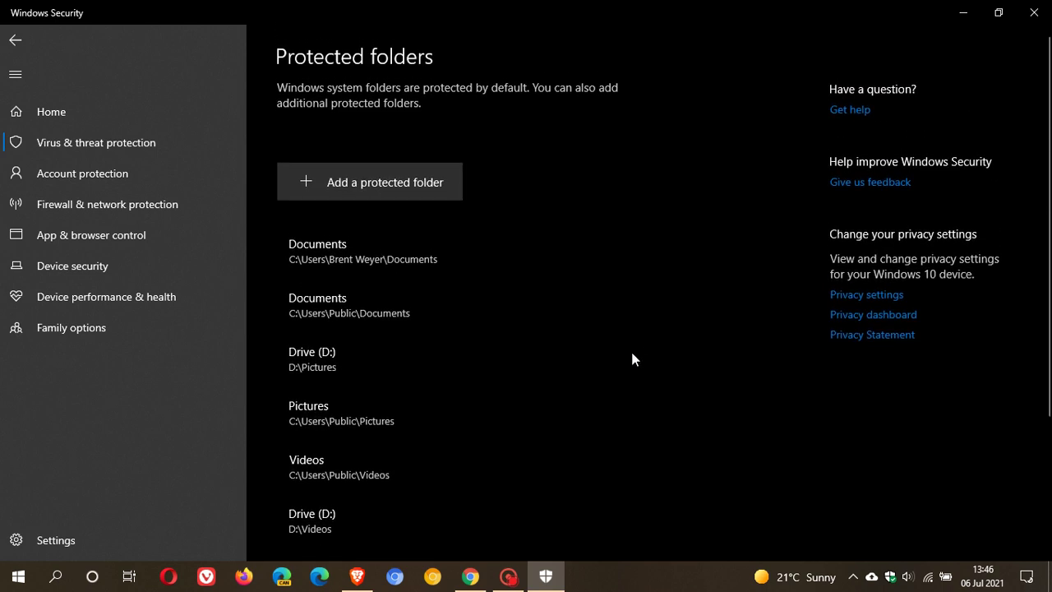
click(387, 187)
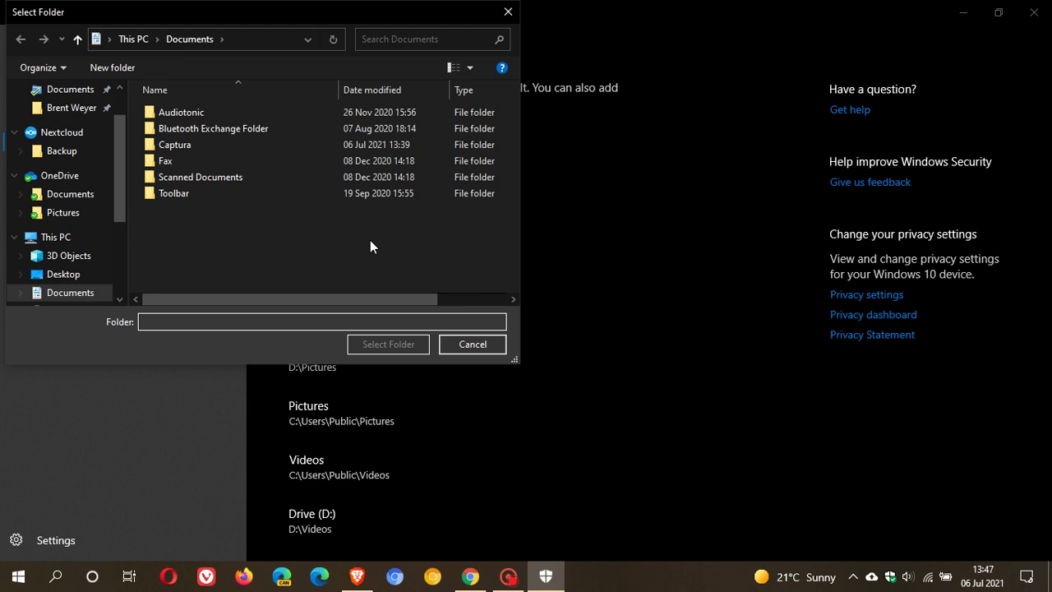
click(481, 342)
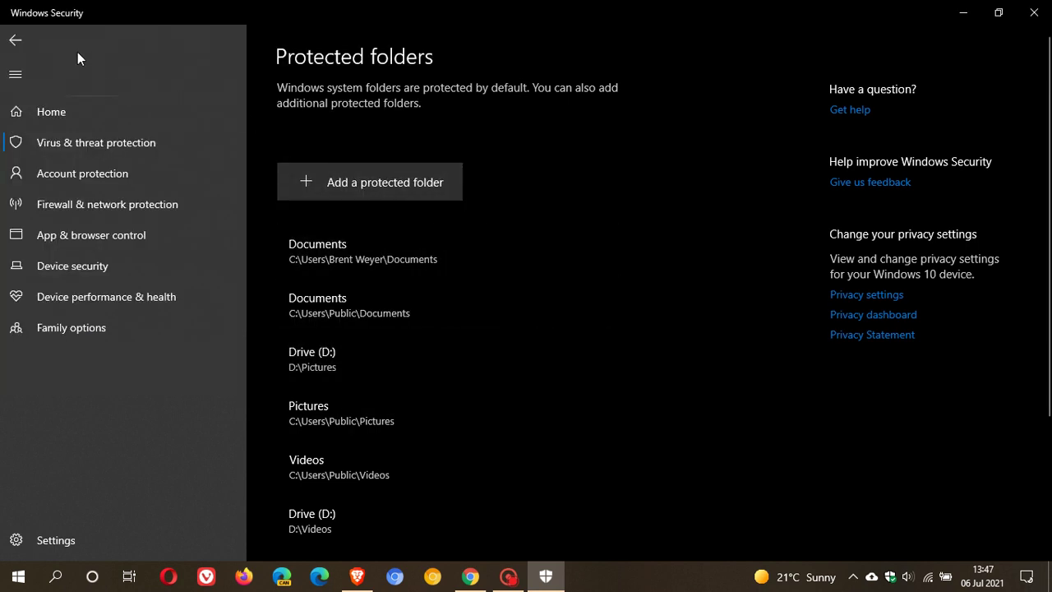
click(14, 39)
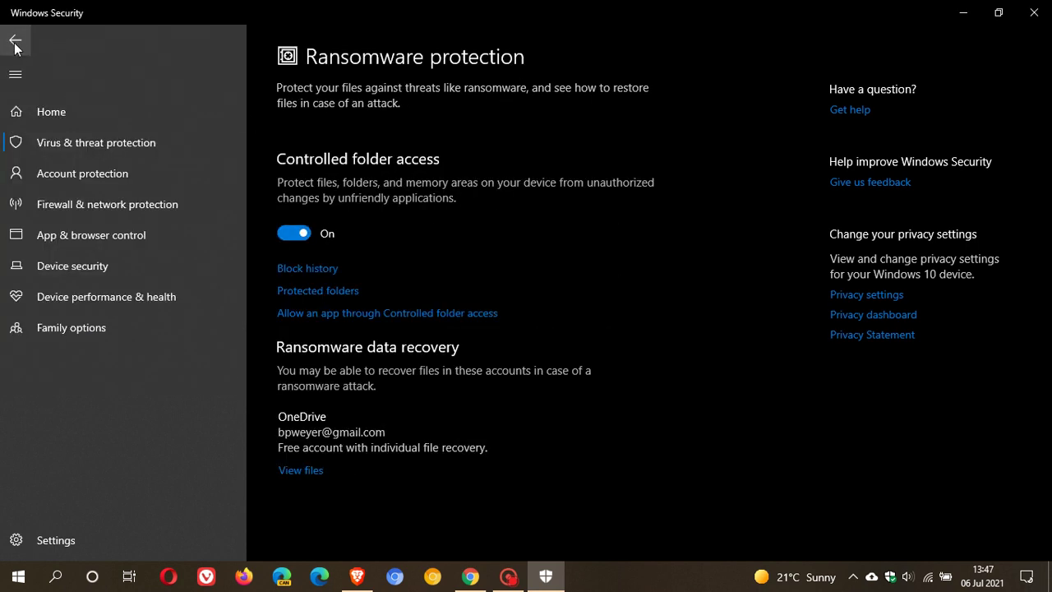
click(426, 313)
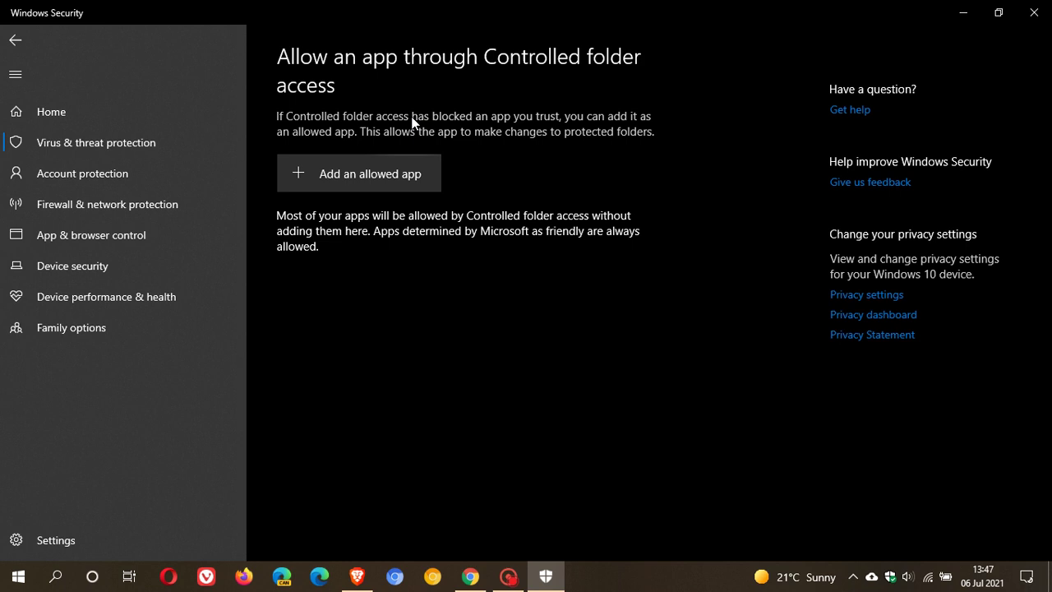
click(386, 171)
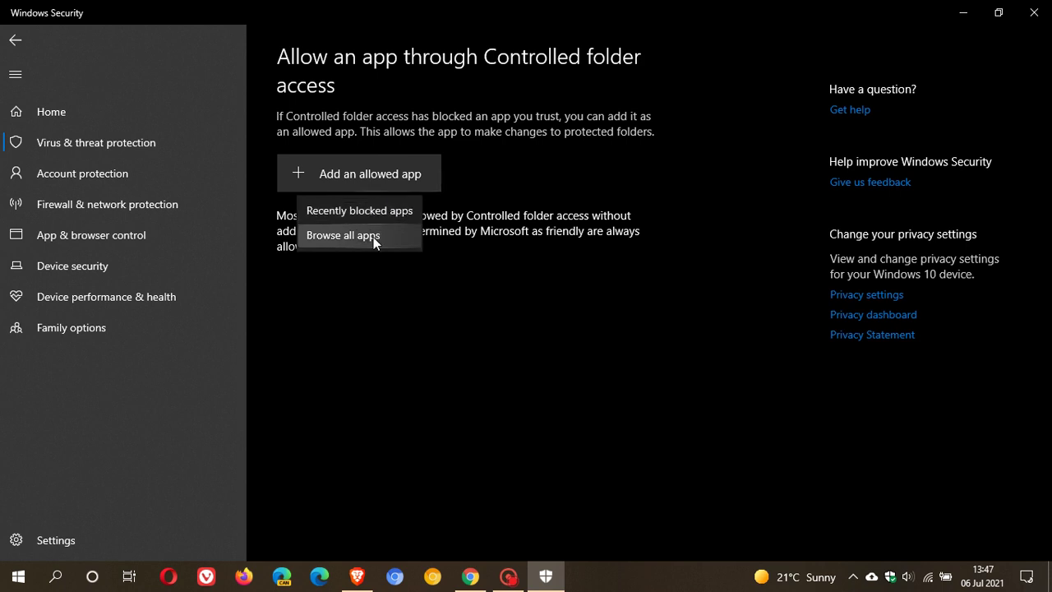
click(450, 395)
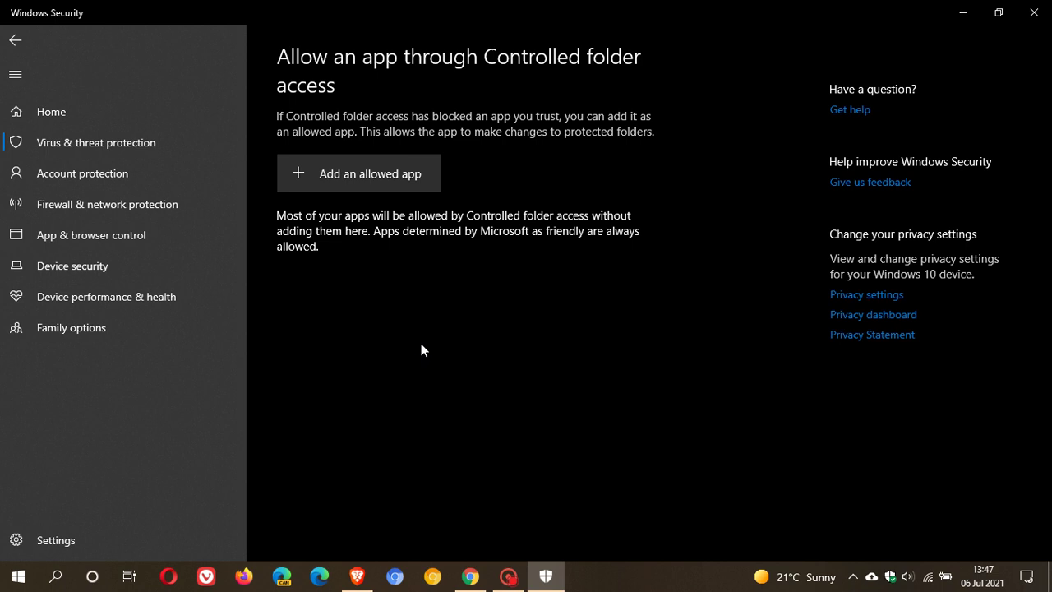
click(14, 41)
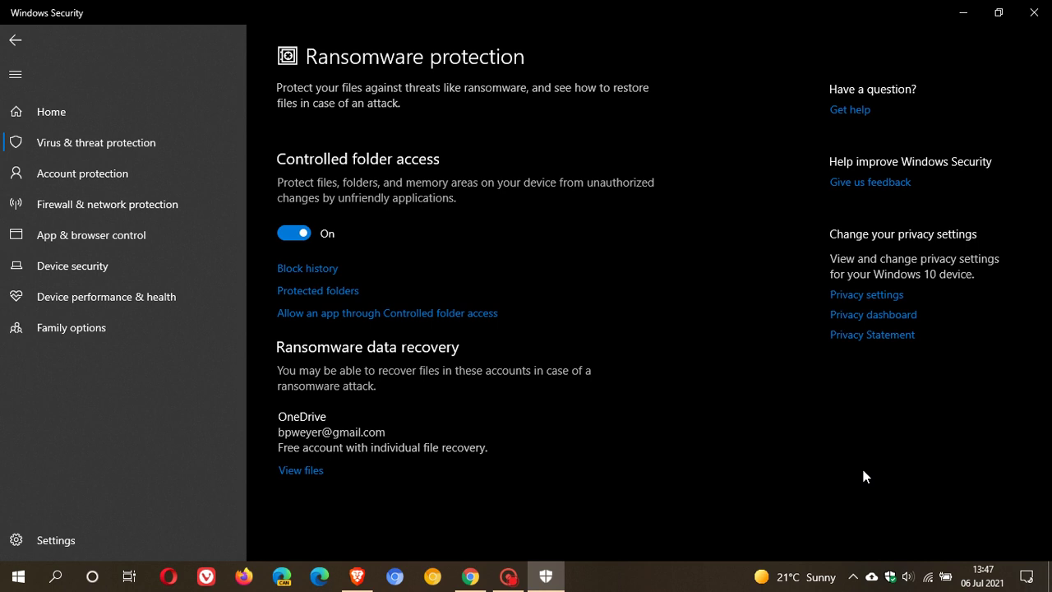
Check and dismiss the notifications panel, then reopen the allowed apps settings.
click(1025, 576)
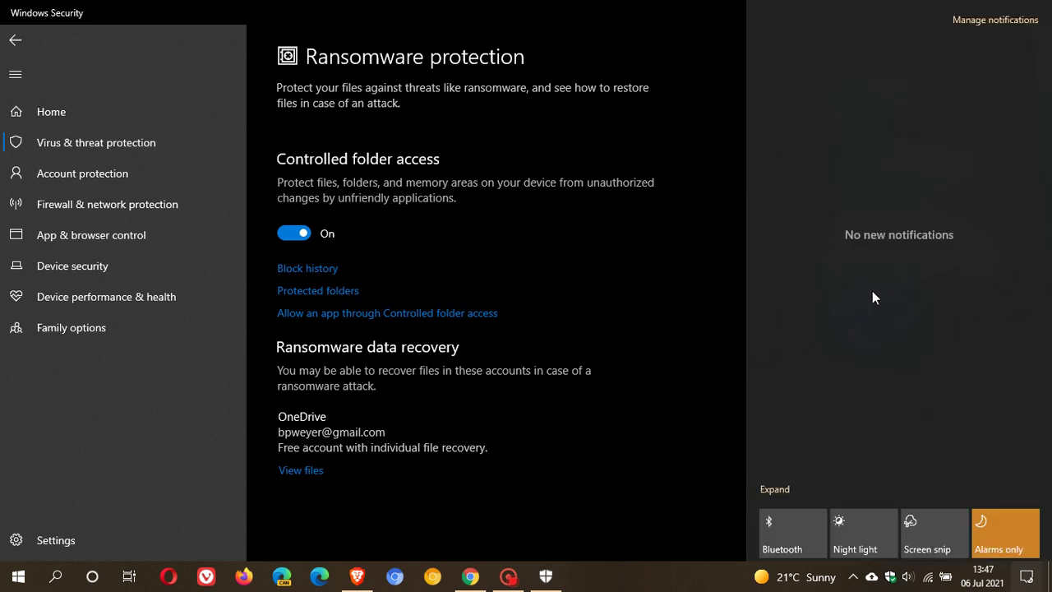
click(620, 295)
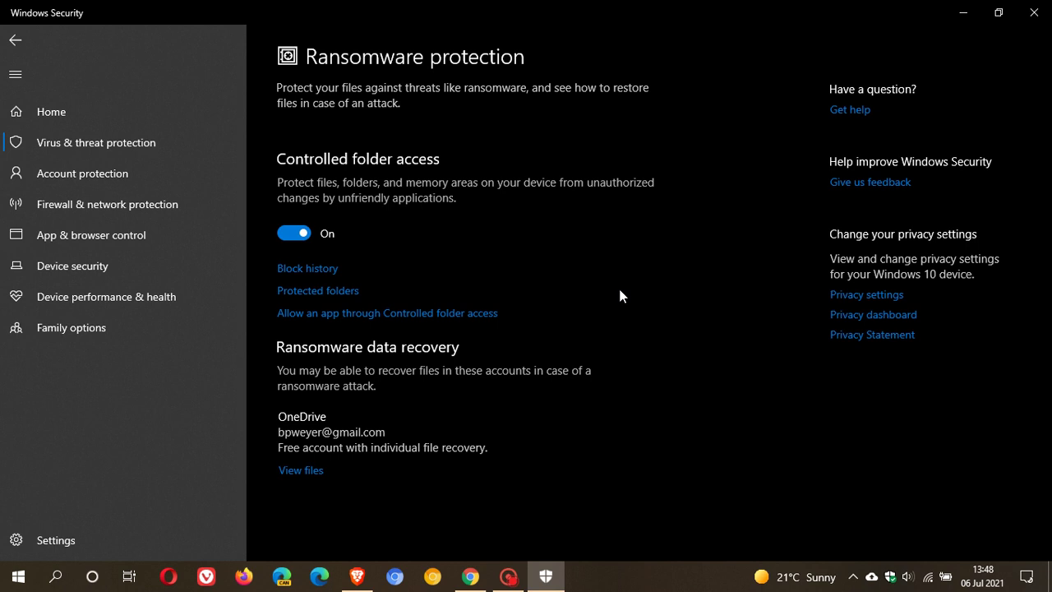
click(398, 311)
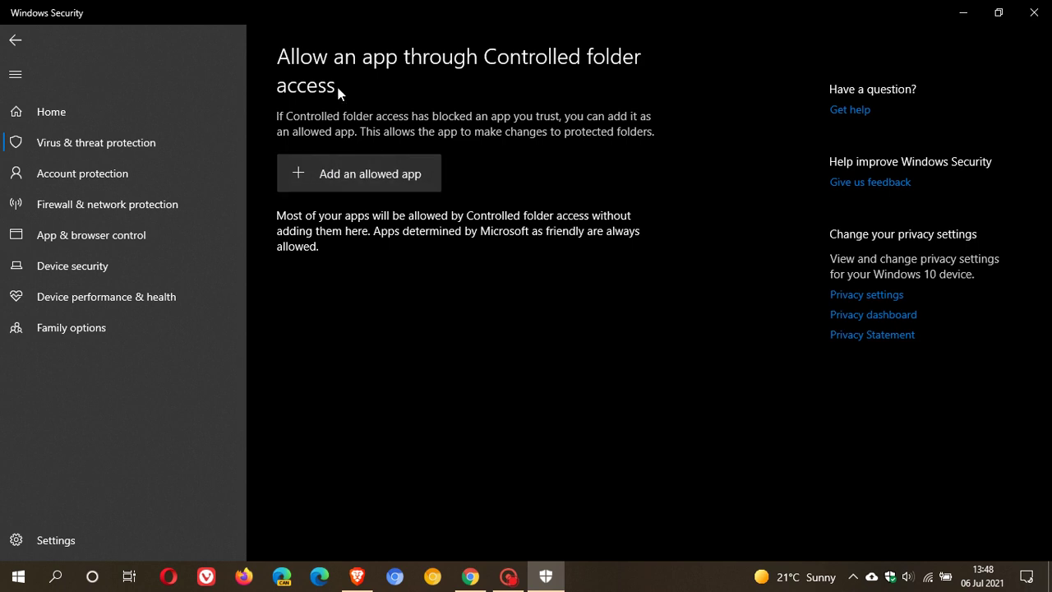
Navigate back to the Security at a glance page and close Windows Security.
click(15, 42)
click(15, 42)
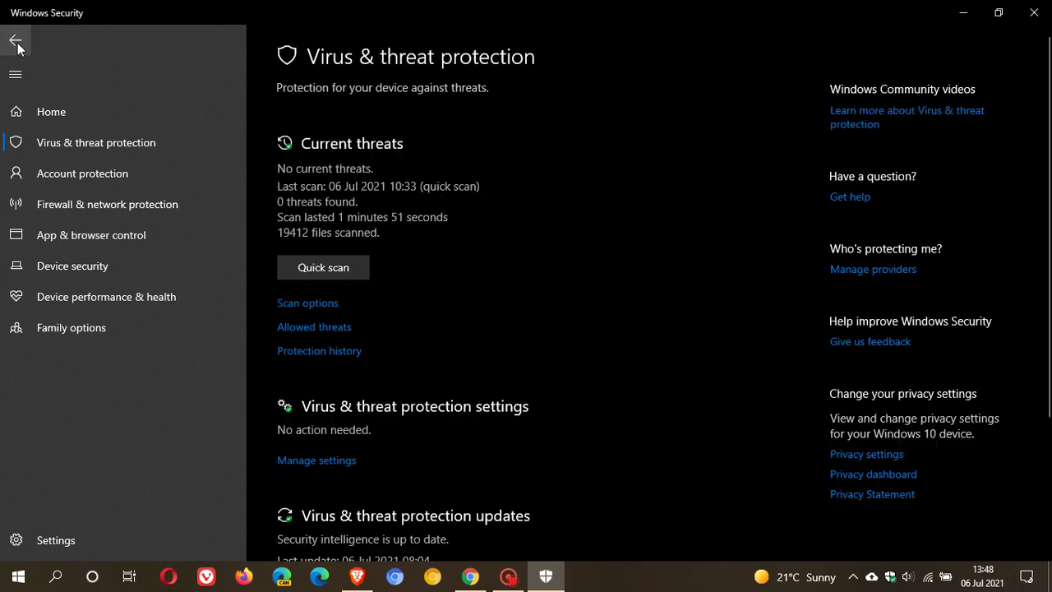
click(16, 42)
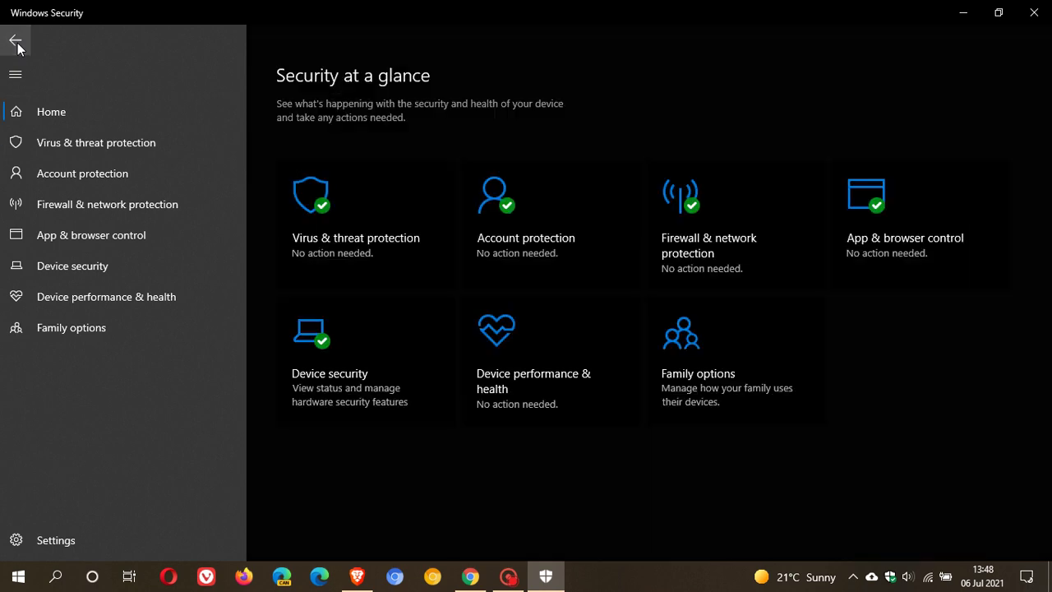
click(1039, 18)
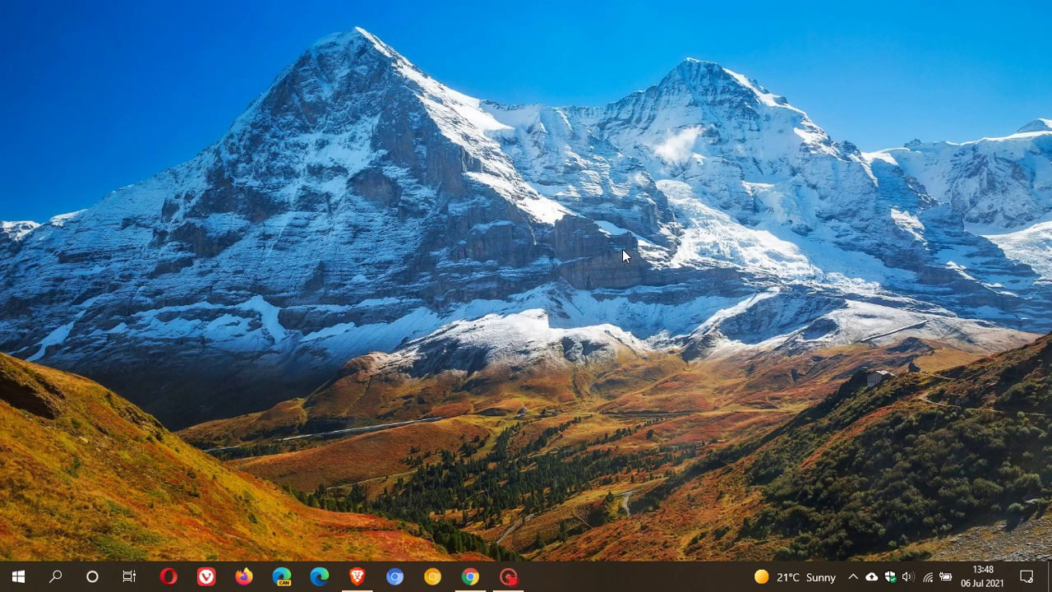